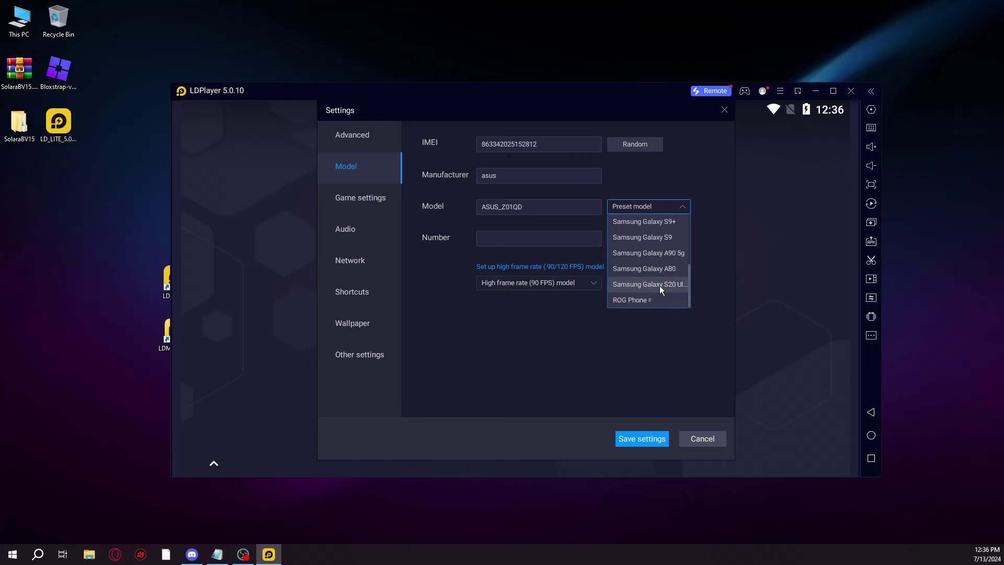
# Step: Choose the Samsung Galaxy S20 preset as the emulated phone model and review the remaining LDPlayer settings pages
pyautogui.click(660, 285)
pyautogui.click(360, 353)
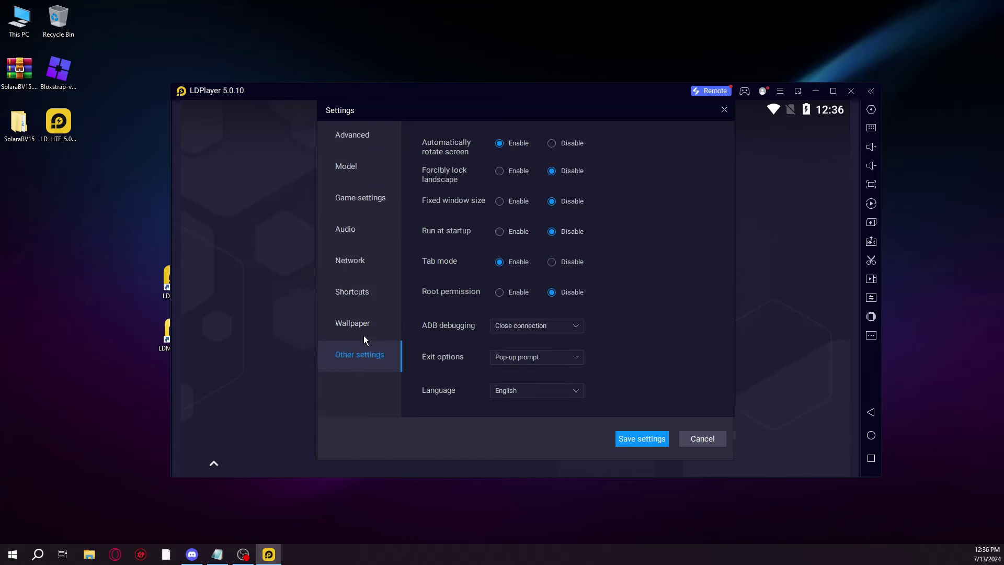
pyautogui.click(371, 316)
pyautogui.click(360, 286)
pyautogui.click(354, 257)
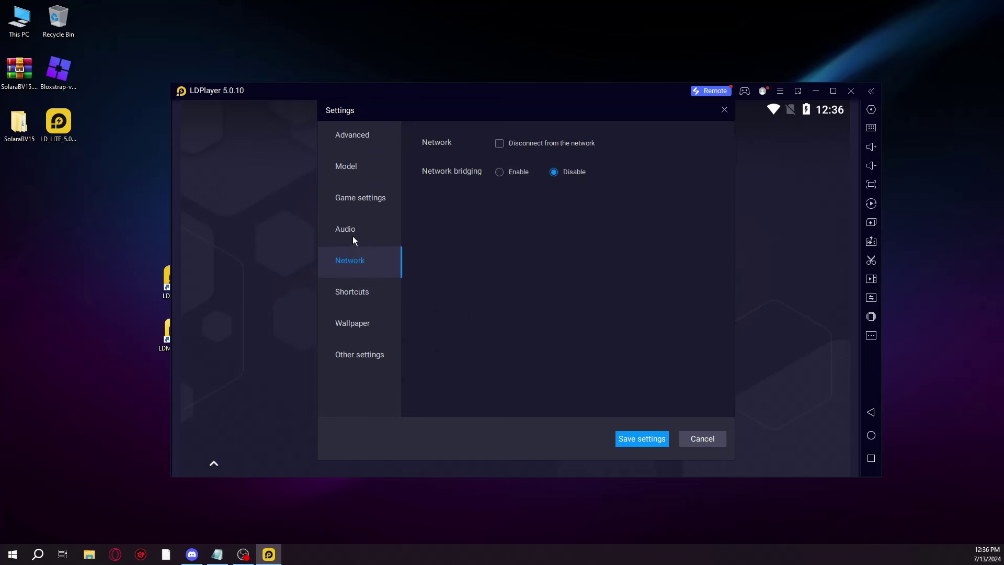
pyautogui.click(353, 232)
pyautogui.click(355, 201)
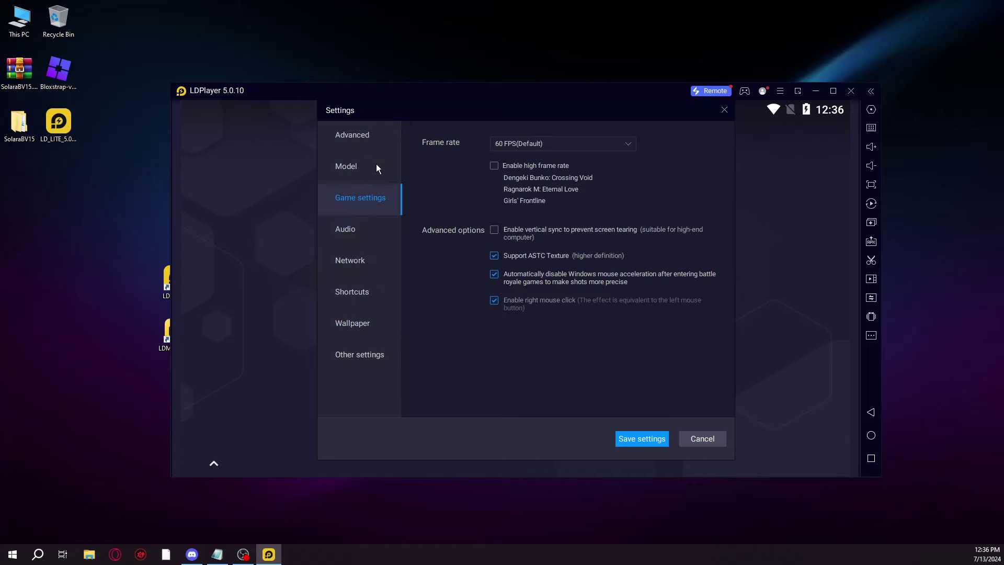
pyautogui.click(373, 146)
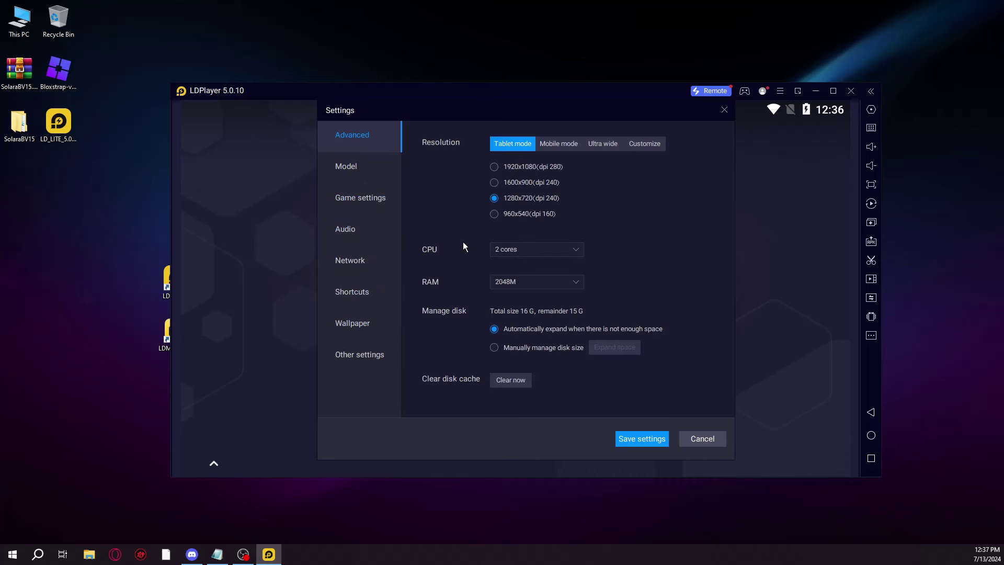
# Step: Check the game settings, then save the emulator settings and restart LDPlayer to apply them
pyautogui.click(366, 196)
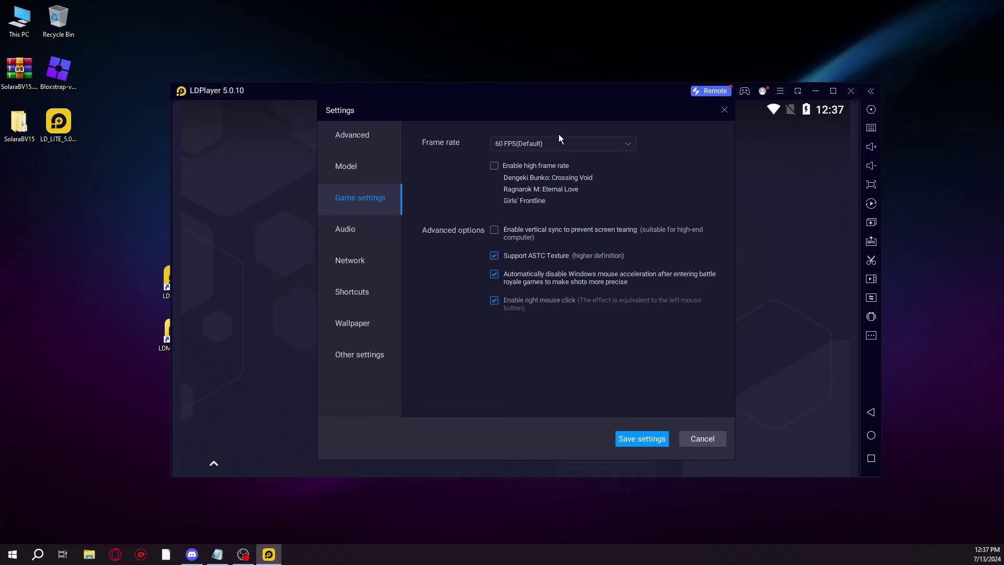
pyautogui.click(647, 438)
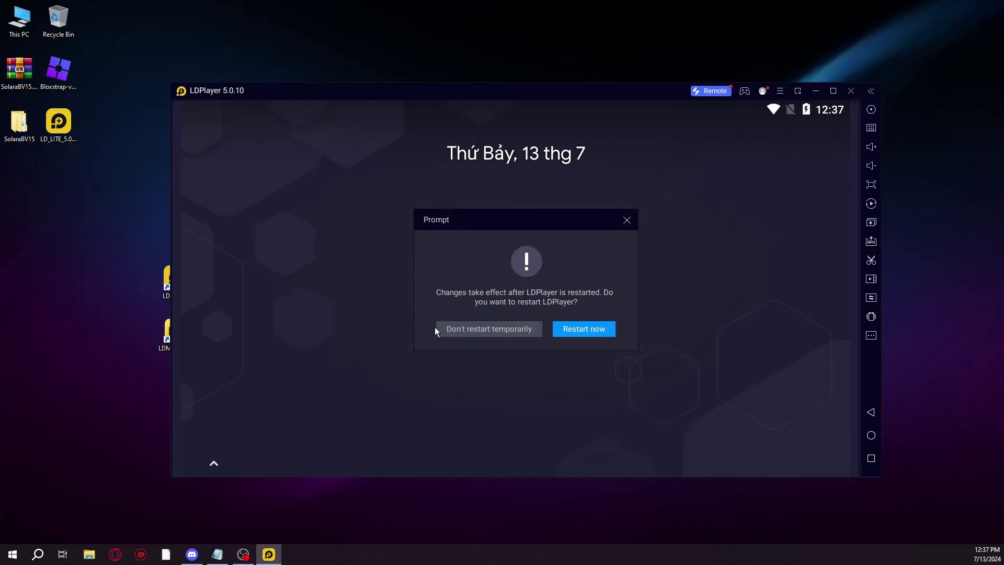
pyautogui.click(593, 334)
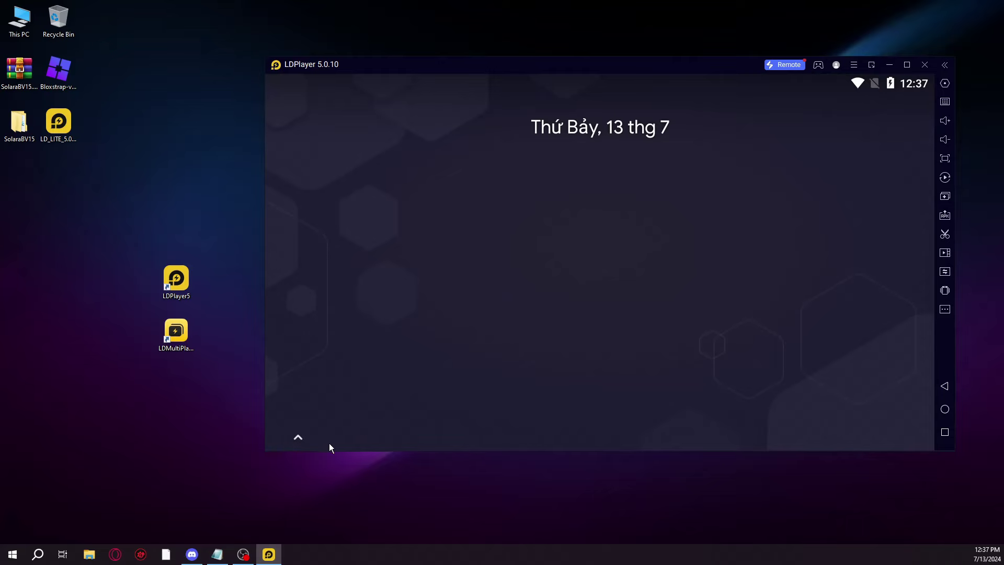
# Step: Recheck the emulator's advanced settings, close them without changes, and open the app drawer on the Android home screen
pyautogui.moveTo(293, 441); pyautogui.dragTo(553, 185)
pyautogui.click(848, 66)
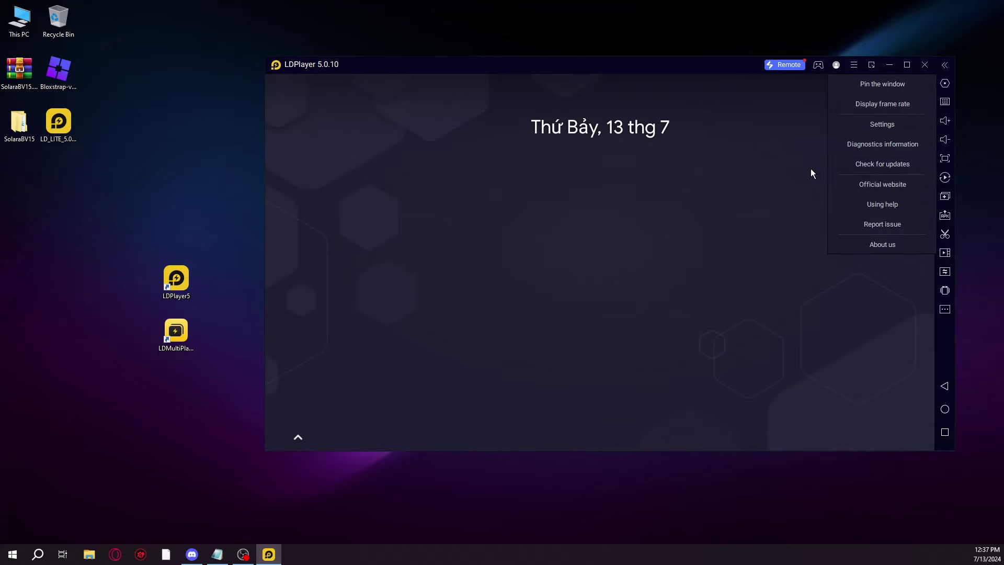
pyautogui.click(873, 122)
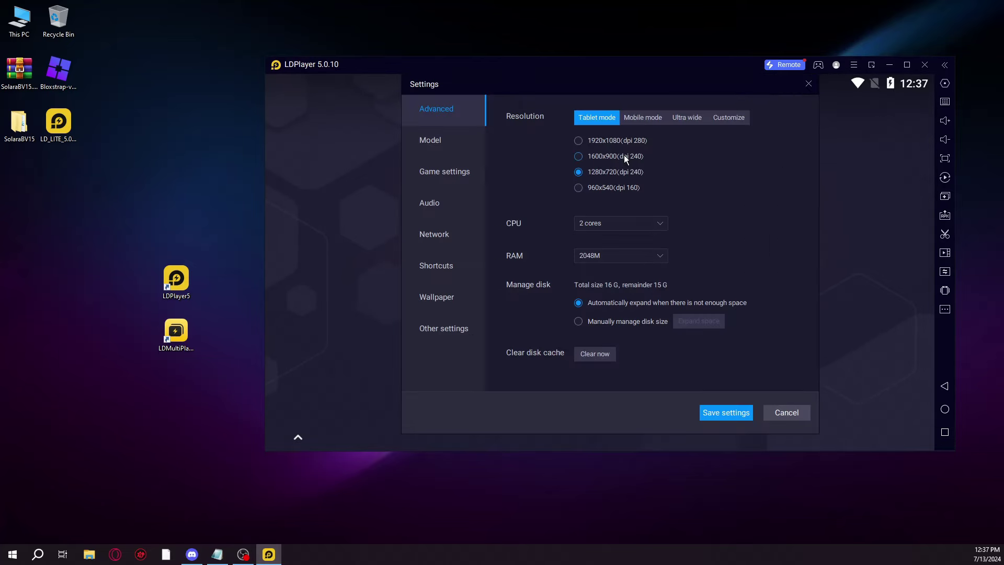
pyautogui.click(786, 409)
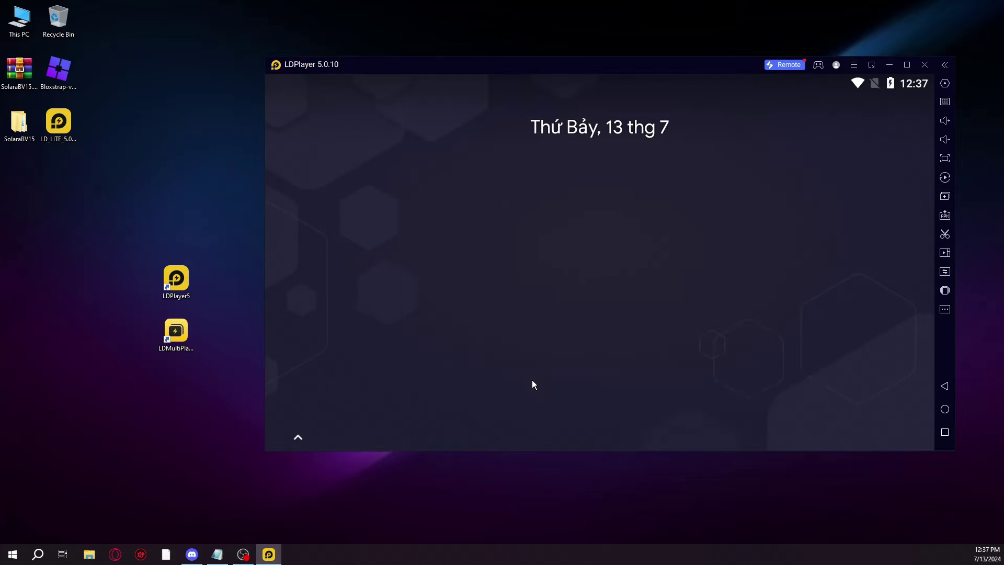
pyautogui.moveTo(315, 425); pyautogui.dragTo(491, 224)
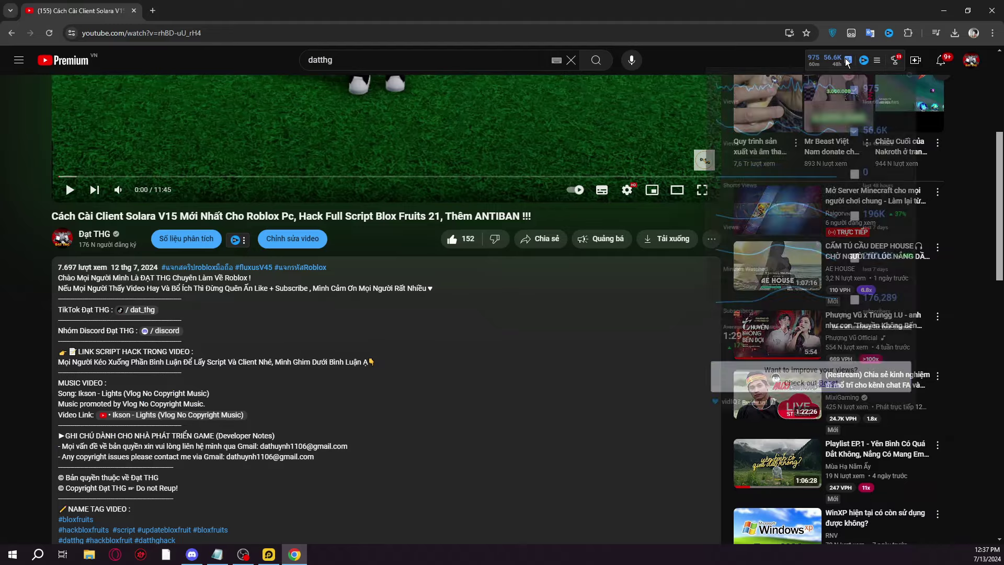
# Step: In Chrome, expand the pinned comment under the Solara V15 YouTube video and open its DELTA X V85 MỚI NHẤT link
pyautogui.scroll(-1, 607, 295)
pyautogui.scroll(5, 610, 314)
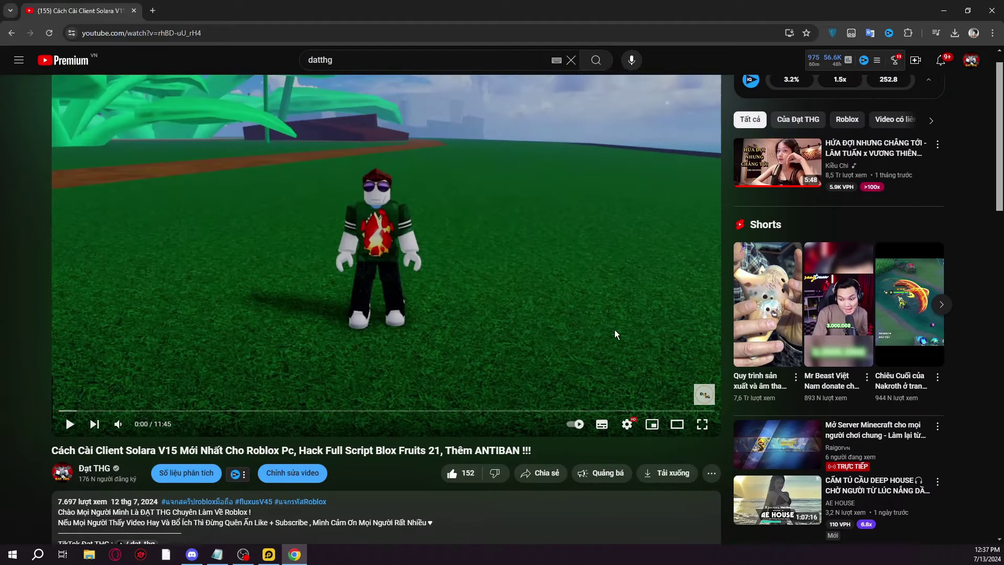
pyautogui.scroll(-4, 261, 366)
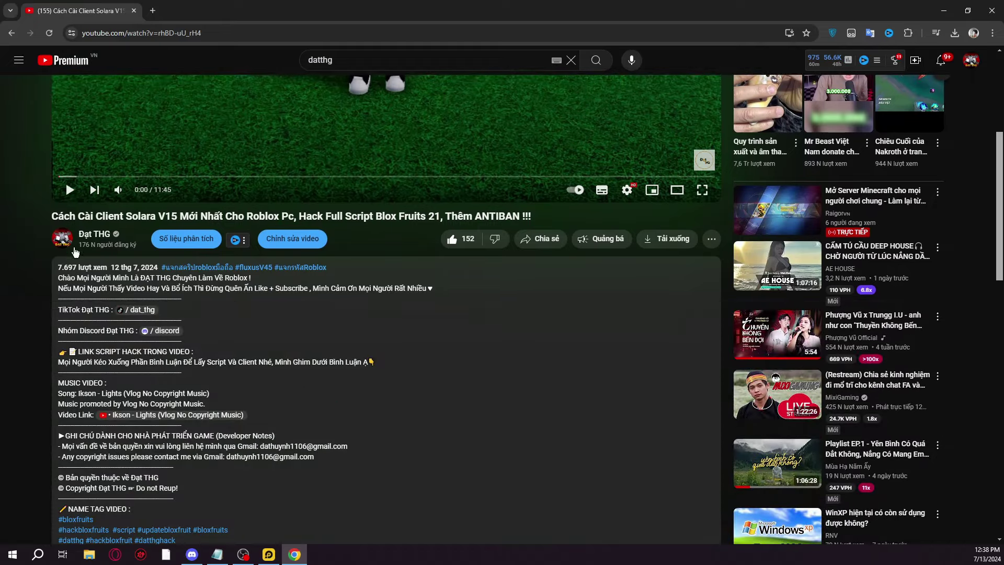
pyautogui.scroll(-10, 239, 340)
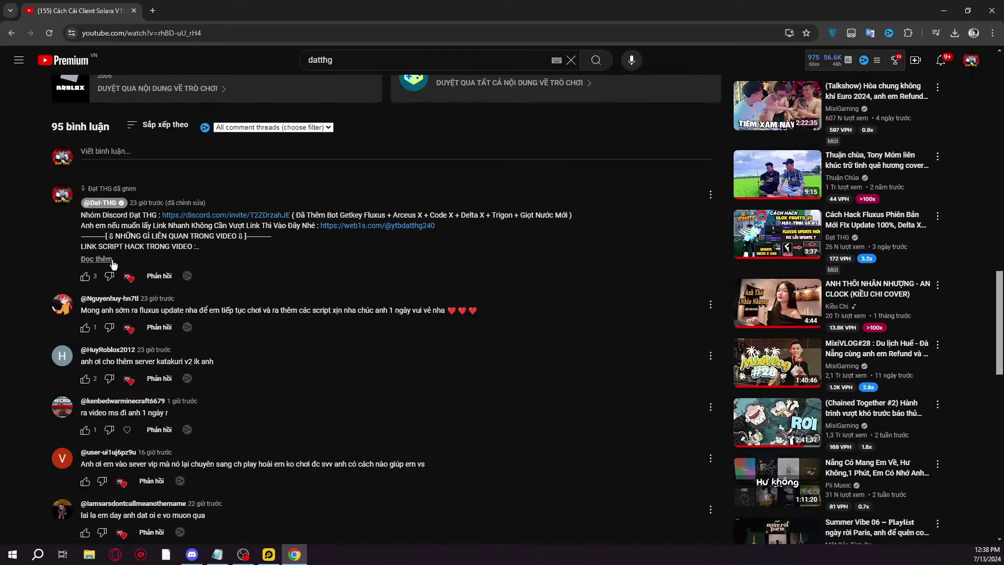
pyautogui.click(159, 261)
pyautogui.scroll(-10, 387, 386)
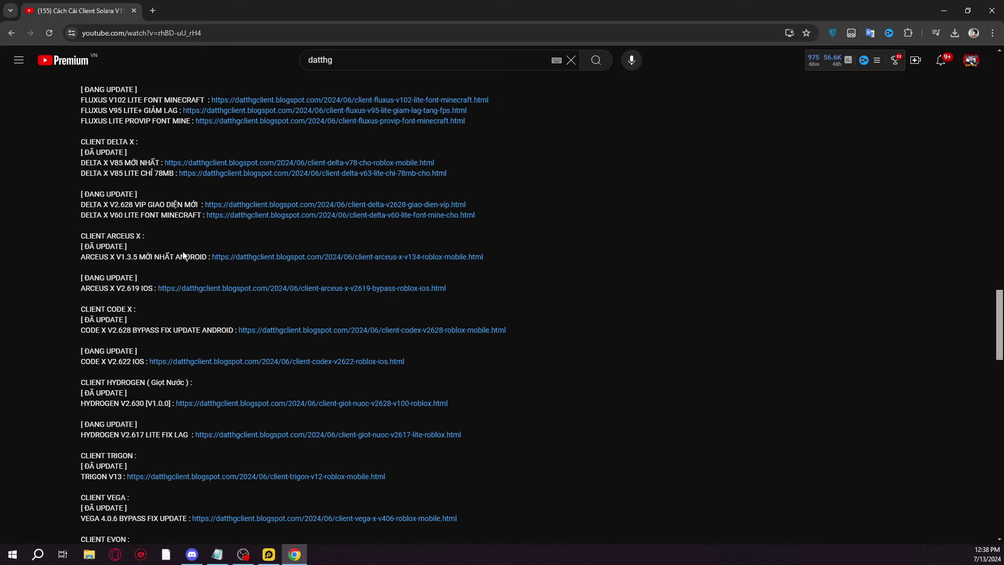
pyautogui.scroll(2, 195, 240)
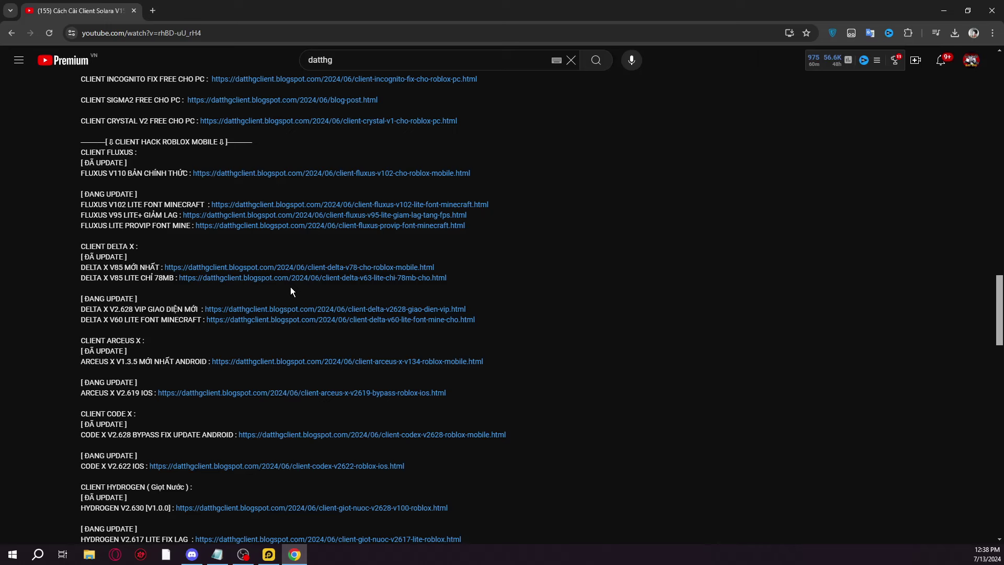
pyautogui.click(204, 270)
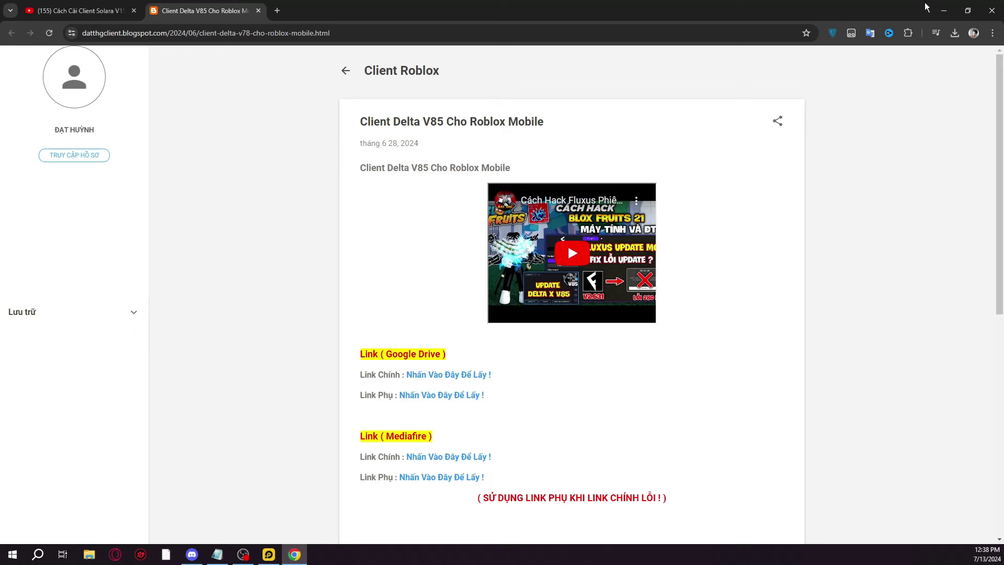
# Step: Minimize the browser and install Delta X V85.apk from the desktop into LDPlayer
pyautogui.click(941, 12)
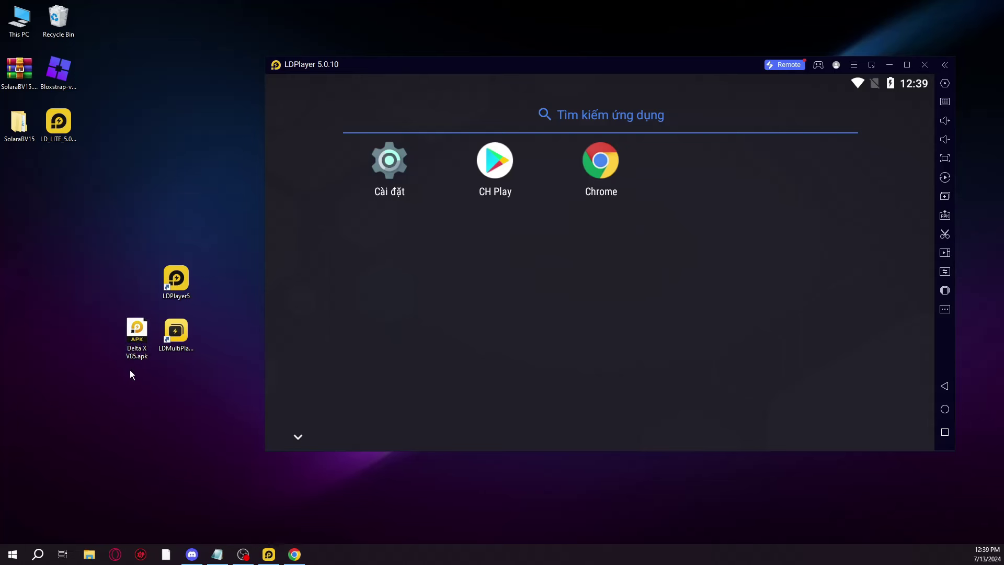
pyautogui.click(132, 335)
pyautogui.moveTo(132, 335); pyautogui.dragTo(96, 336)
pyautogui.moveTo(86, 296); pyautogui.dragTo(109, 362)
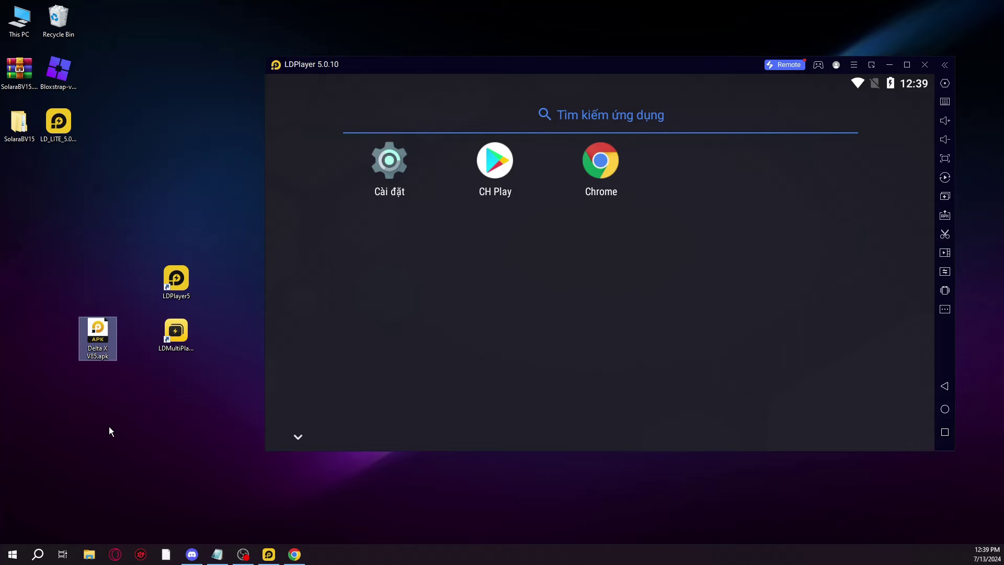
pyautogui.moveTo(98, 337); pyautogui.dragTo(492, 319)
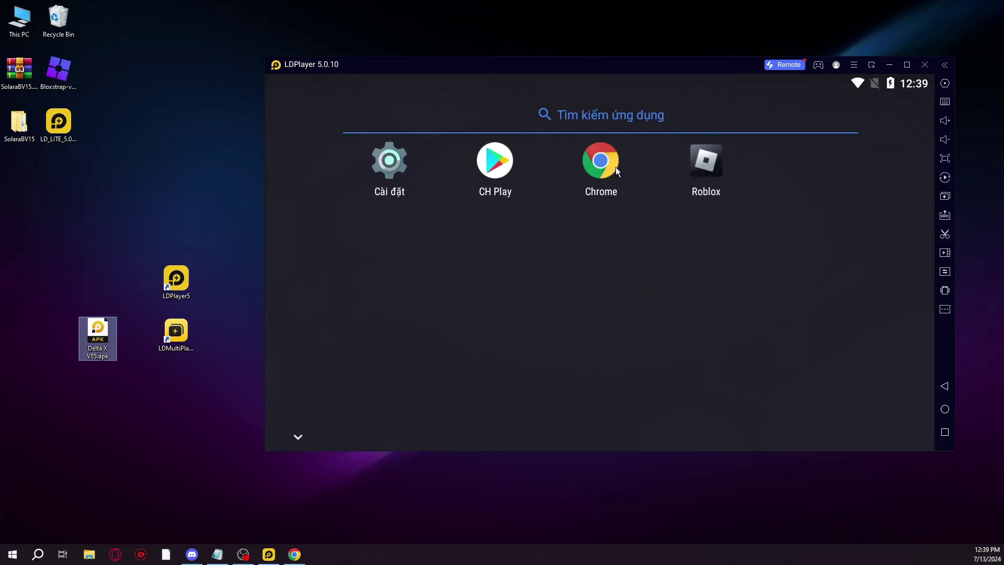
# Step: View the CH Play sign-in page and return to the emulator's app list
pyautogui.click(508, 157)
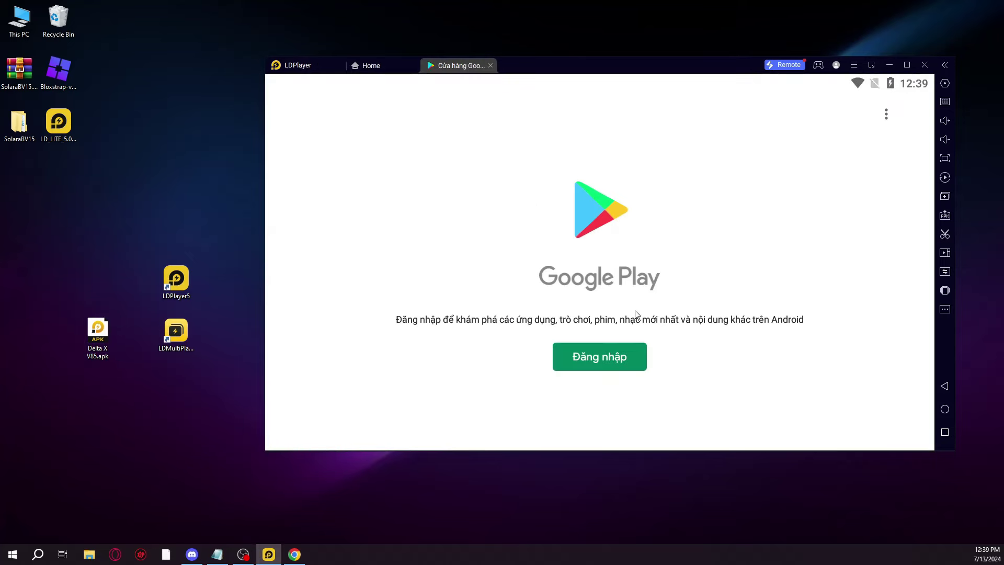
pyautogui.click(943, 387)
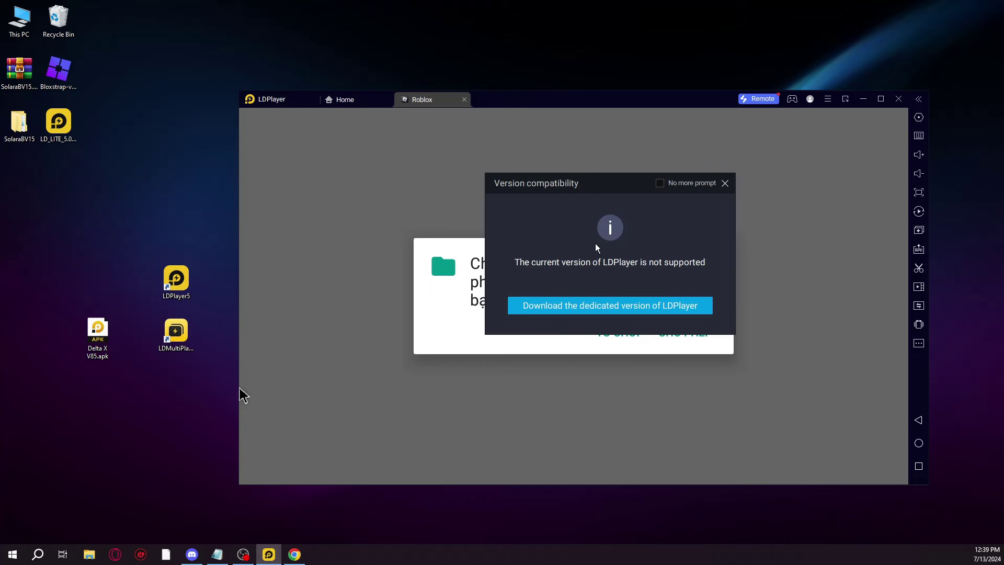
# Step: Dismiss Roblox's version compatibility notice with No more prompt enabled, and allow Roblox to access photos, media and files
pyautogui.click(659, 184)
pyautogui.click(724, 183)
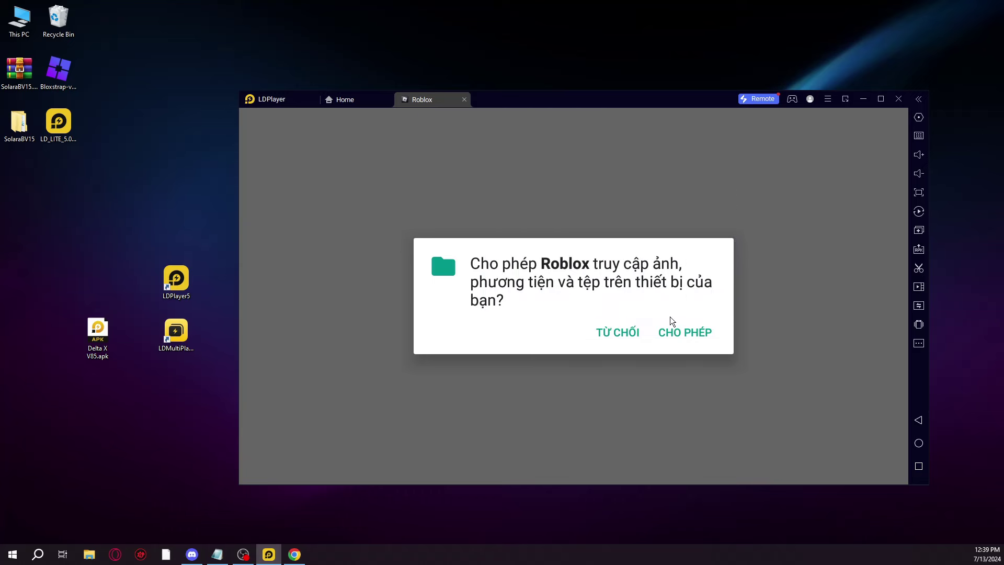
pyautogui.click(701, 333)
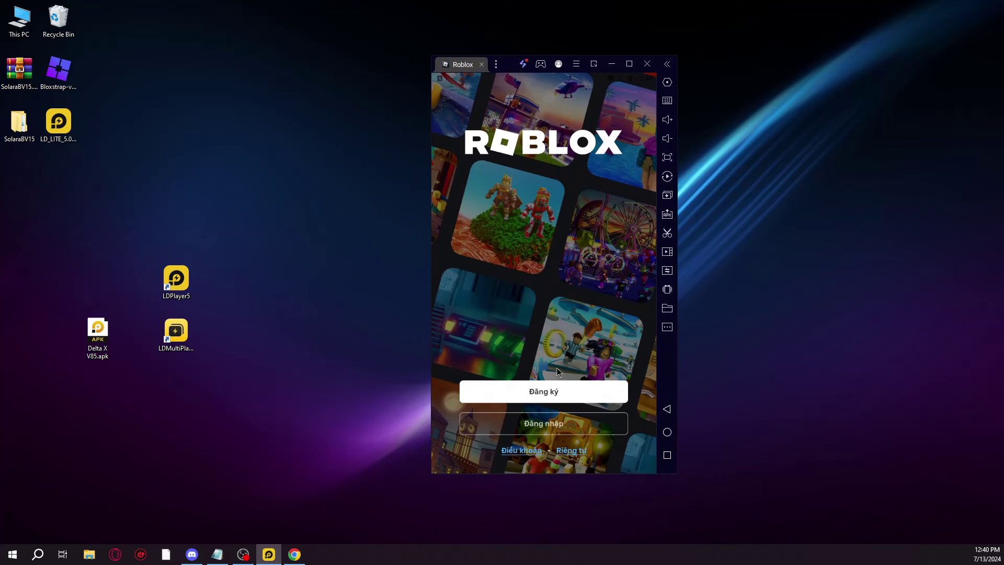
# Step: Log in to the existing Roblox account
pyautogui.click(547, 431)
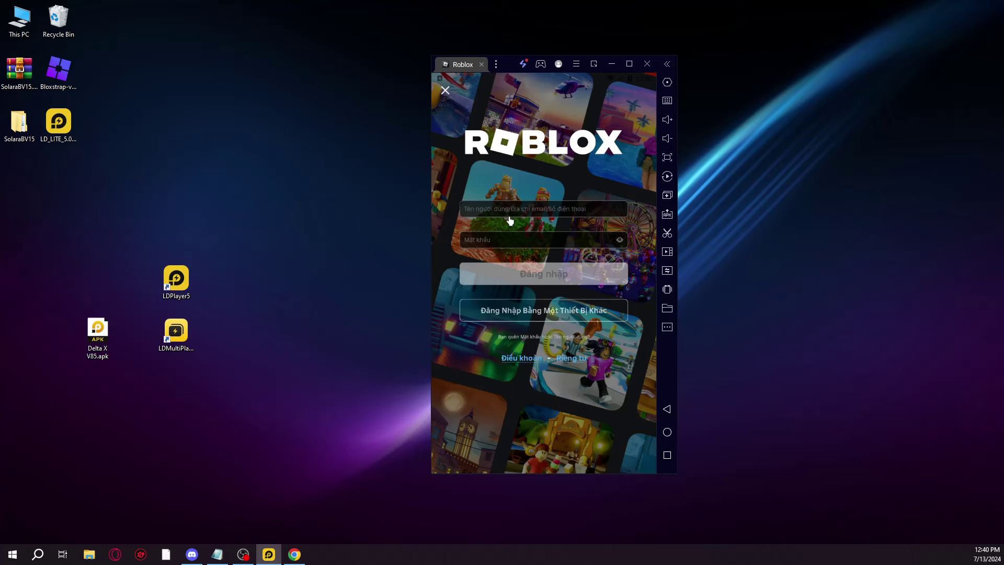
pyautogui.click(511, 210)
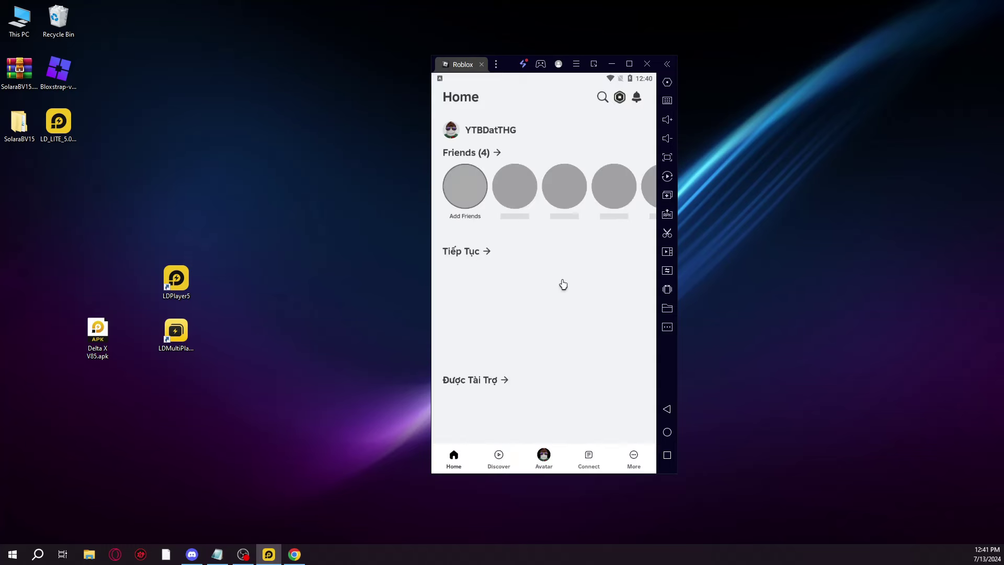
# Step: Find Blox Fruits among the recently played games on the Roblox home page and launch it
pyautogui.scroll(-2, 537, 312)
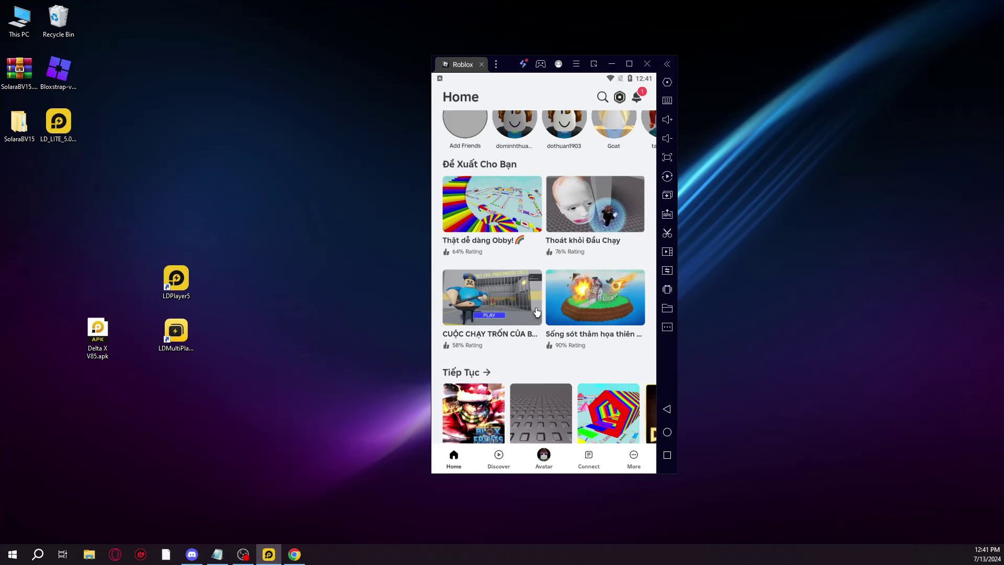
pyautogui.scroll(-2, 537, 312)
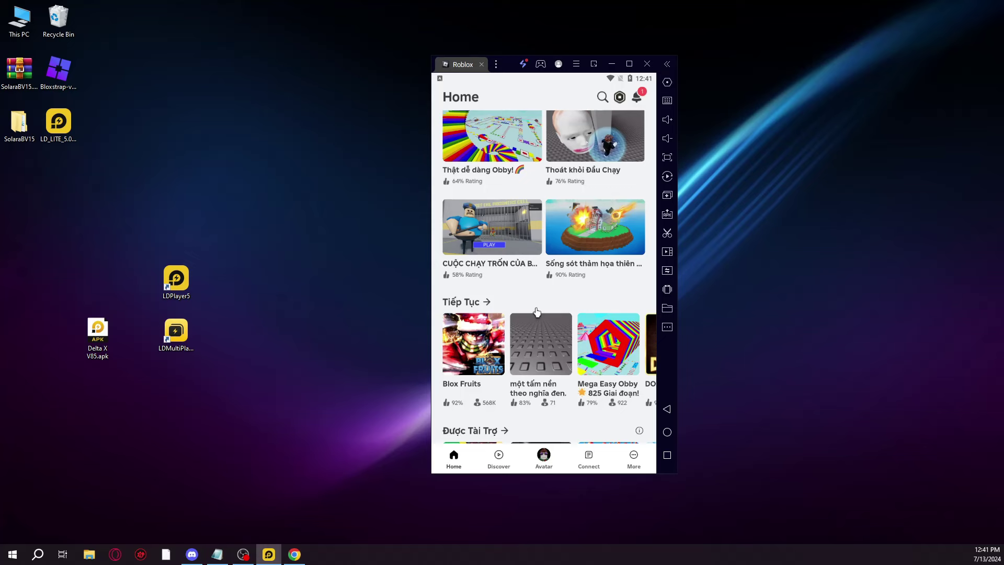
pyautogui.scroll(-2, 533, 314)
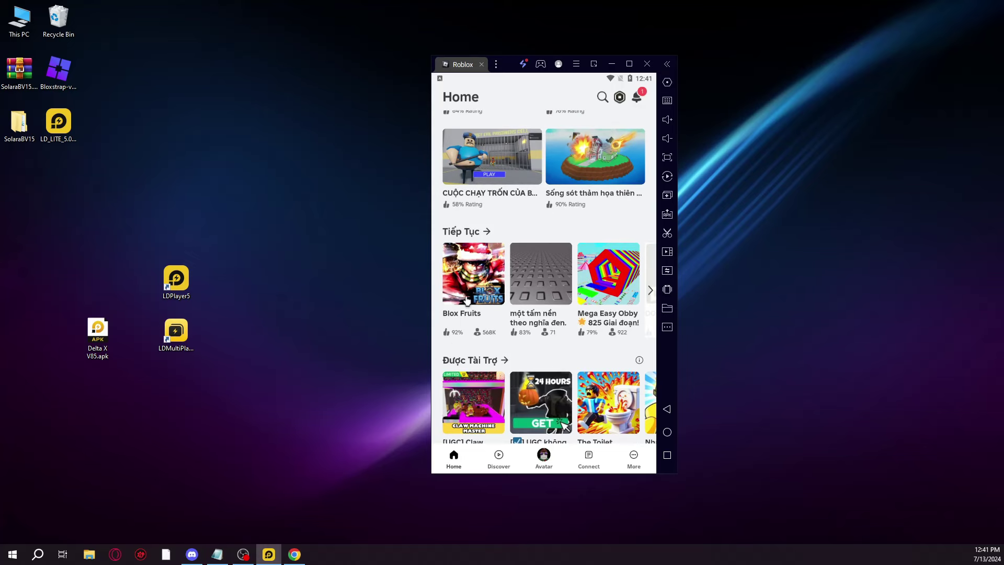
pyautogui.click(474, 287)
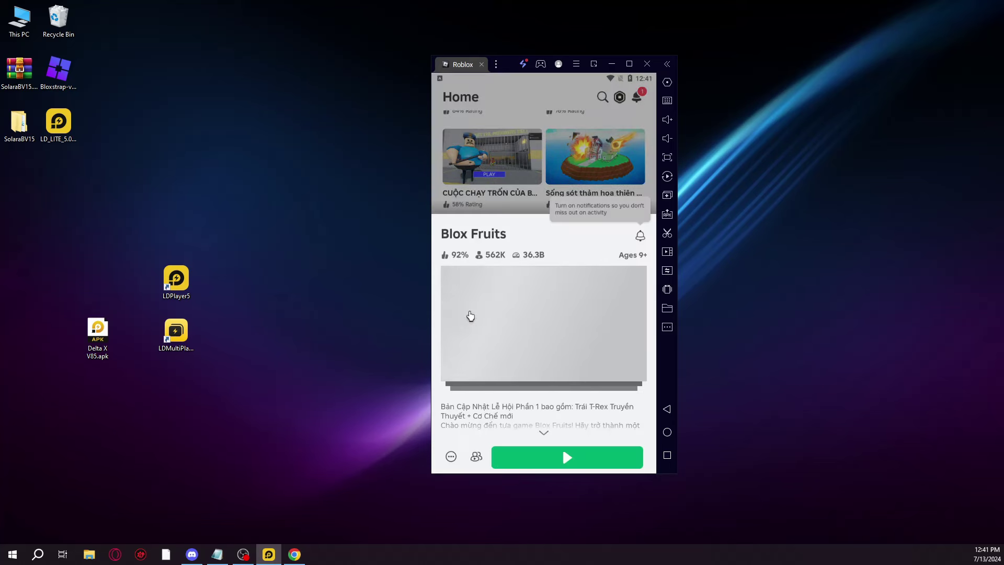
pyautogui.click(569, 459)
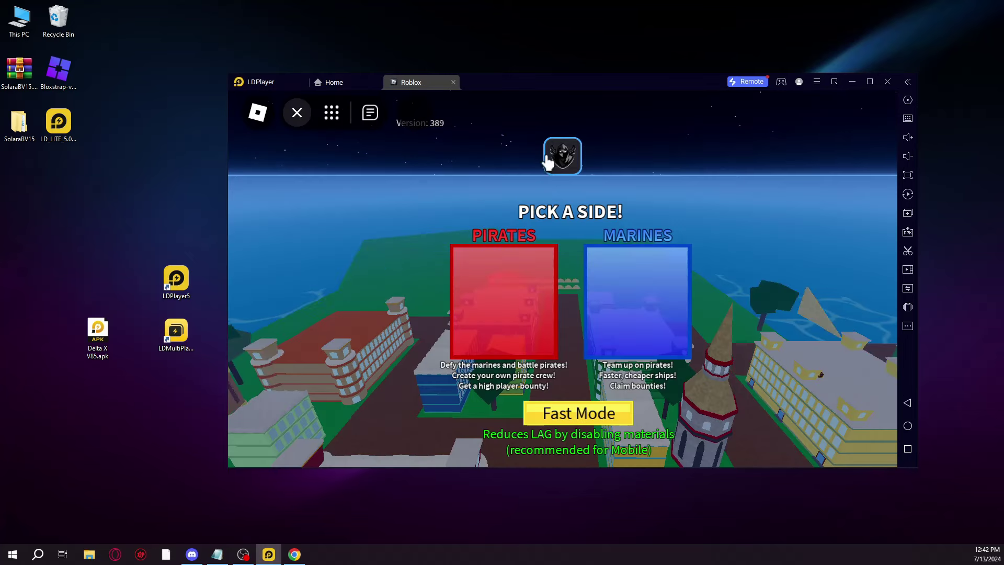
# Step: Check the floating Delta menu, close it, and join the Pirates team
pyautogui.click(563, 155)
pyautogui.click(872, 400)
pyautogui.click(495, 298)
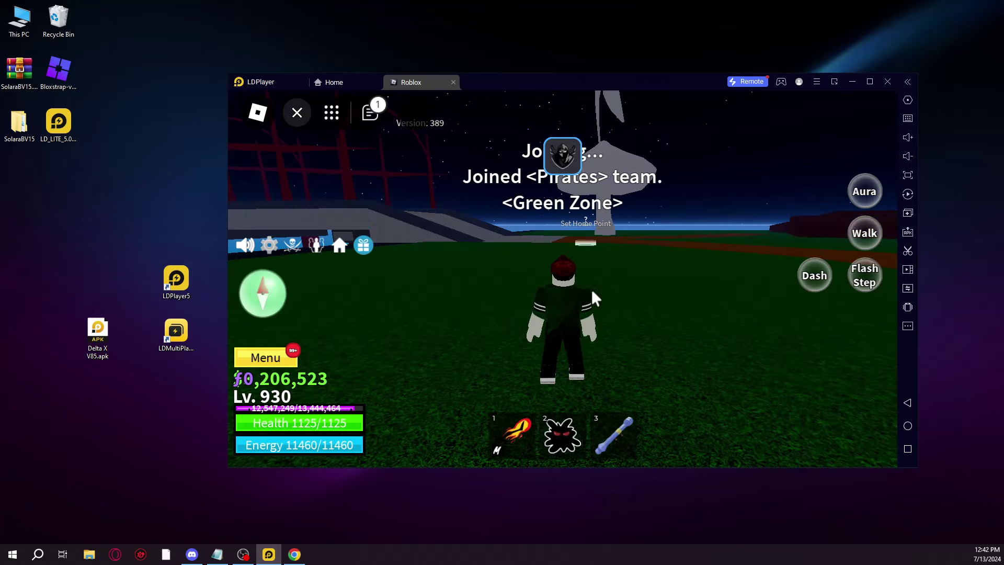
# Step: Run and dash the character around the Green Zone to try out the game controls
pyautogui.press('w')
pyautogui.press('q')
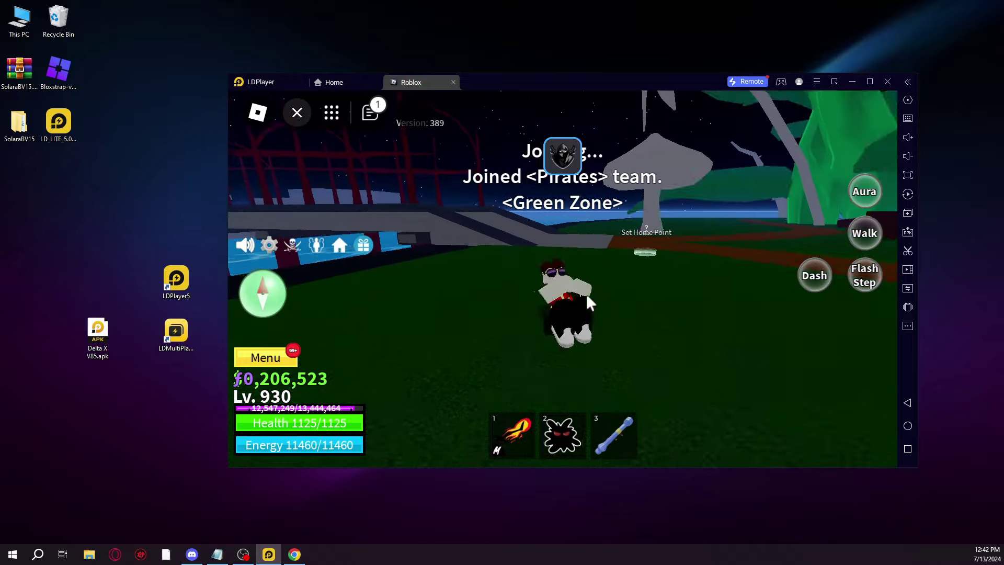
pyautogui.press('w')
pyautogui.press('q')
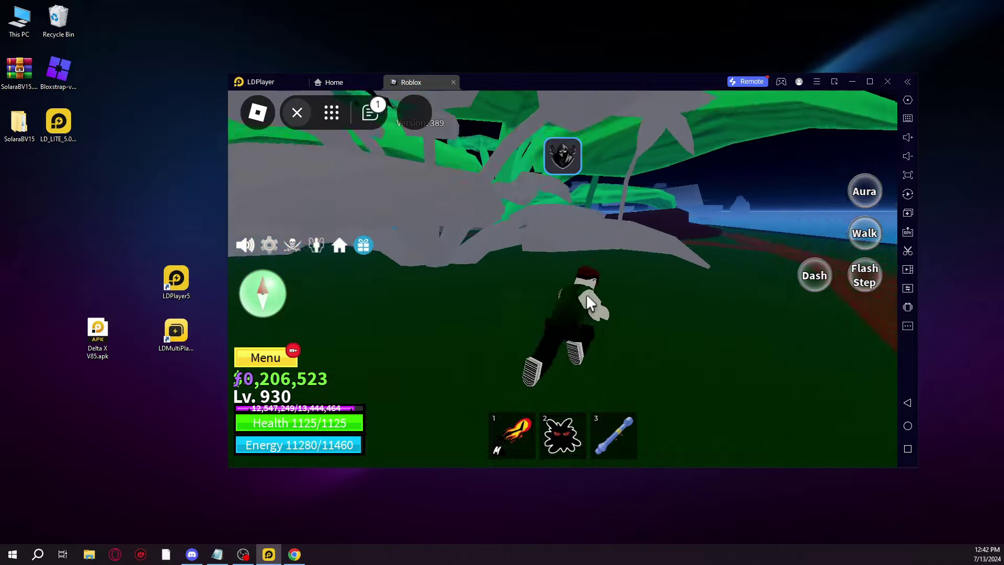
pyautogui.press('d')
pyautogui.press('s')
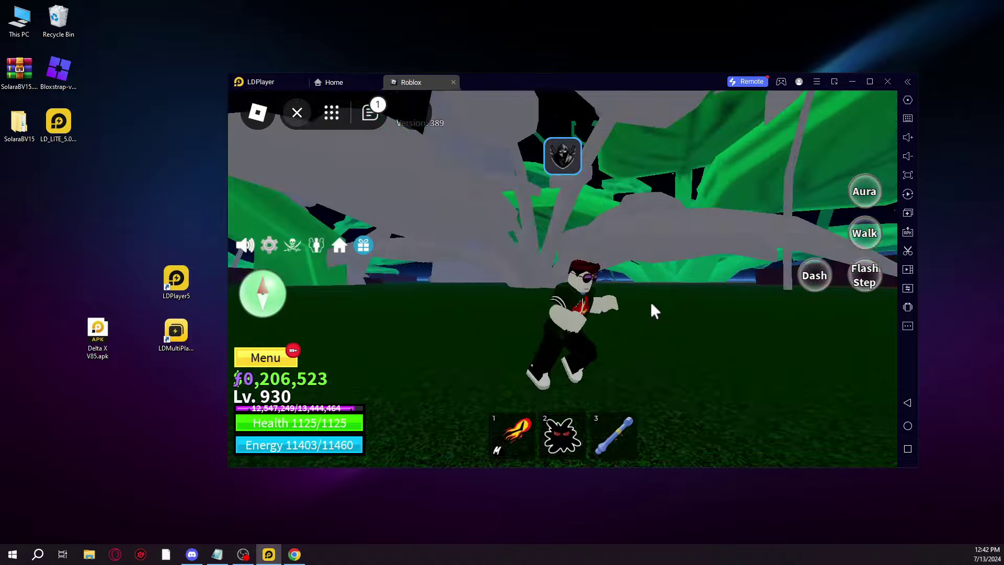
# Step: Run the character forward across the grass and jump up onto the giant green leaves
pyautogui.press('w')
# Step: Turn the character away from the plants and dash off the leaf toward the dirt path
pyautogui.press('w')
pyautogui.press('space')
pyautogui.press('space')
pyautogui.press('space')
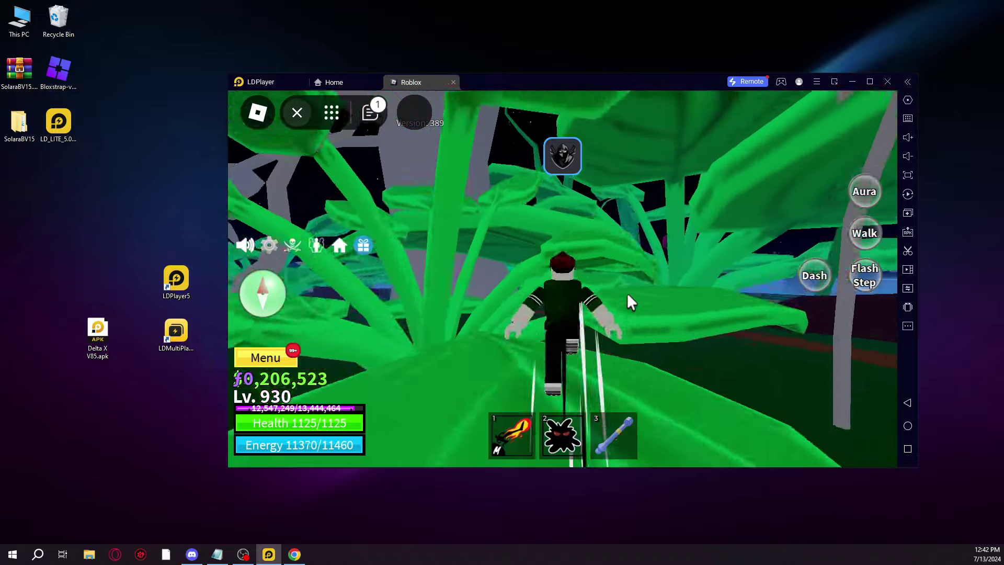
pyautogui.press('a')
pyautogui.press('w')
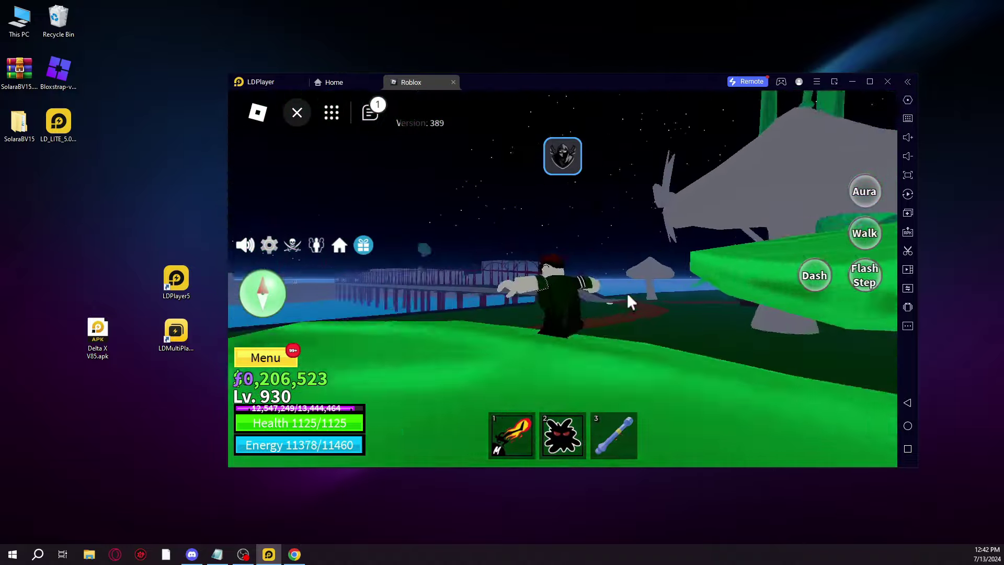
pyautogui.press('q')
pyautogui.press('w')
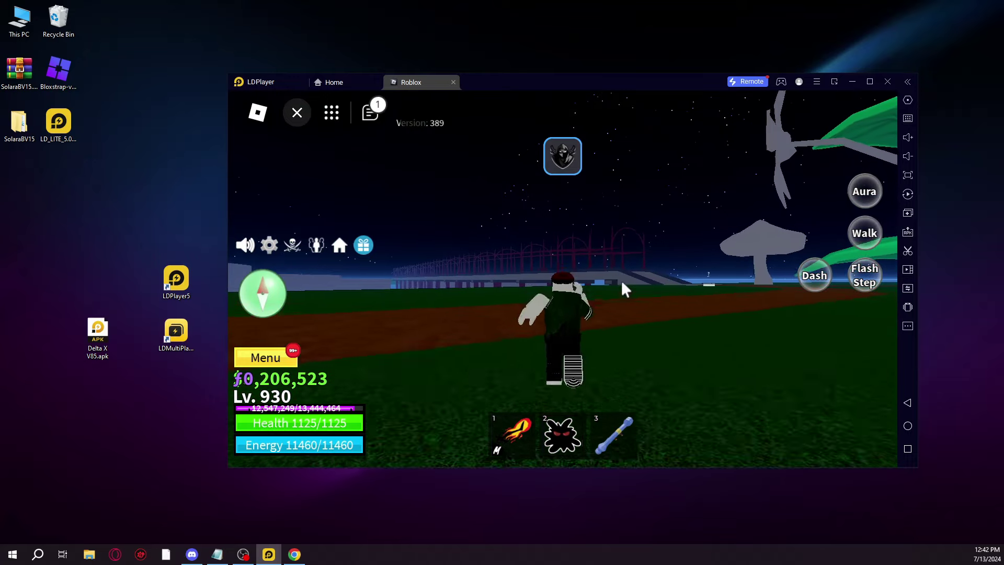
# Step: Run and jump the character past the dirt path to the giant blue-capped mushroom
pyautogui.scroll(2, 621, 282)
pyautogui.scroll(-1, 621, 283)
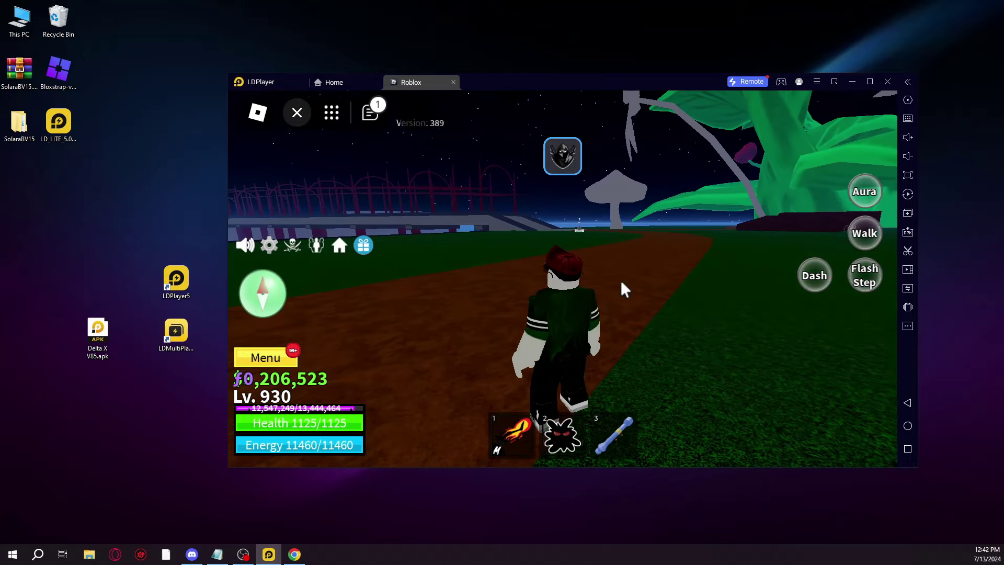
pyautogui.press('w')
pyautogui.press('space')
pyautogui.press('space')
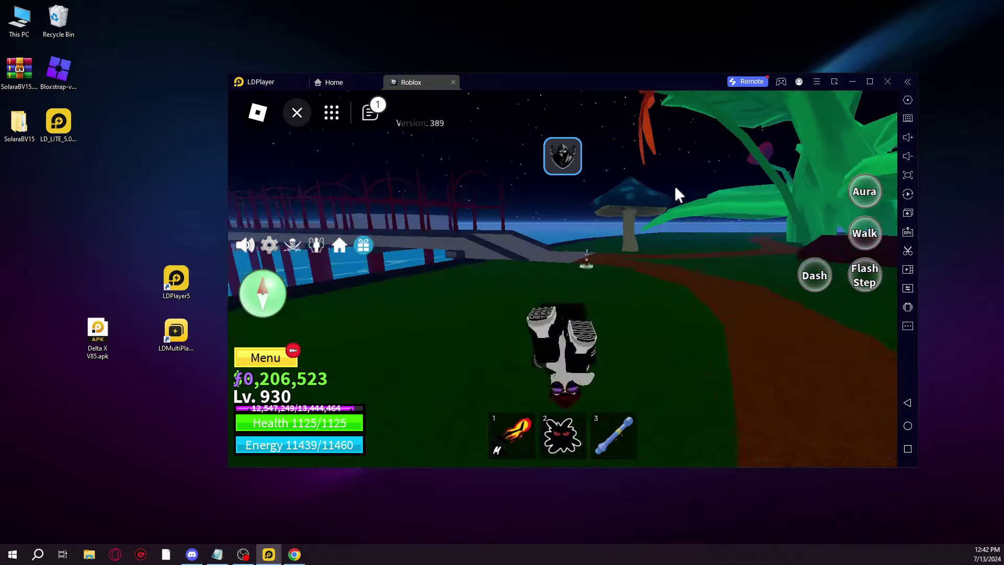
pyautogui.press('w')
pyautogui.press('space')
pyautogui.press('space')
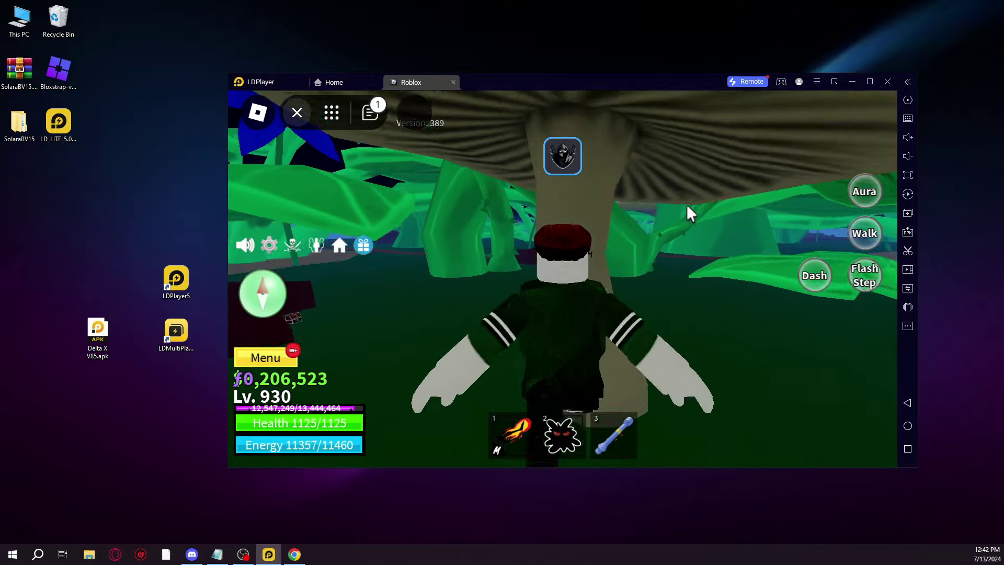